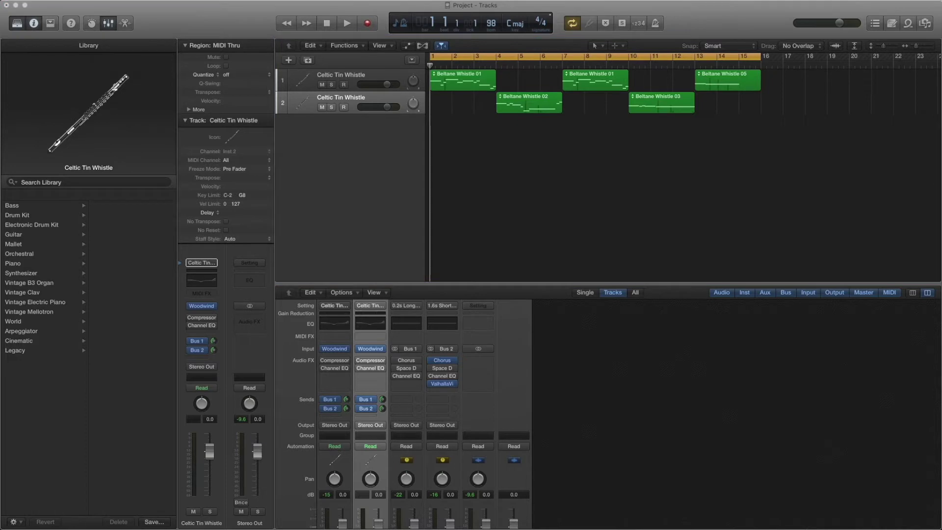
# Open the audio device preferences and choose an I/O buffer size of 1024 samples
pyautogui.press('super+comma')
pyautogui.moveTo(246, 273); pyautogui.dragTo(655, 177)
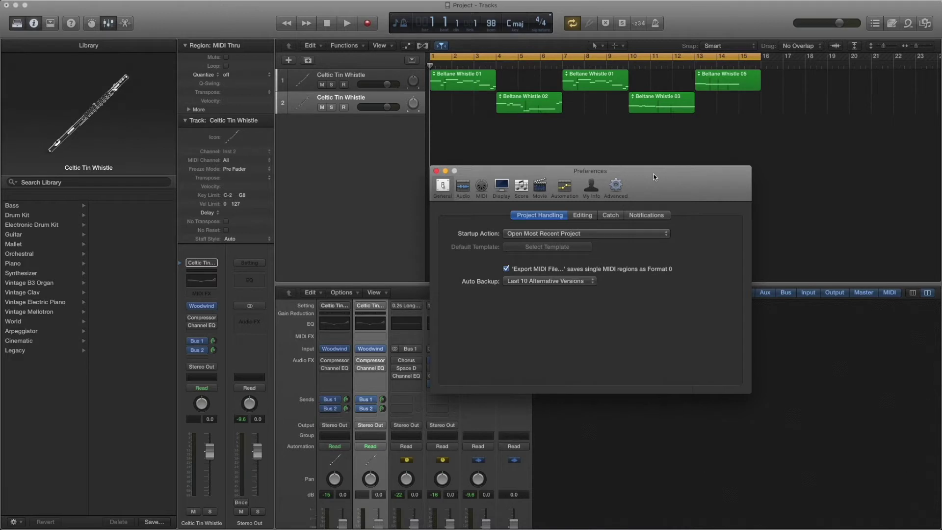
pyautogui.click(459, 187)
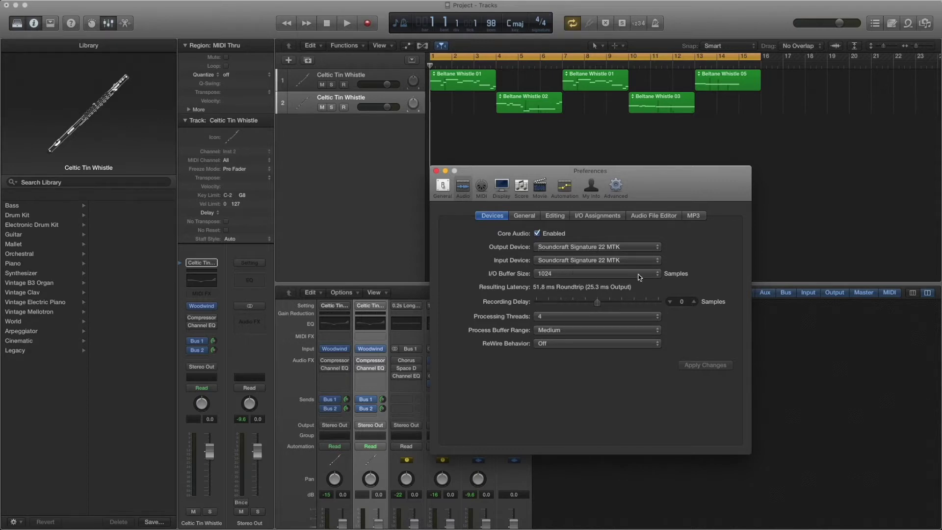
pyautogui.click(658, 275)
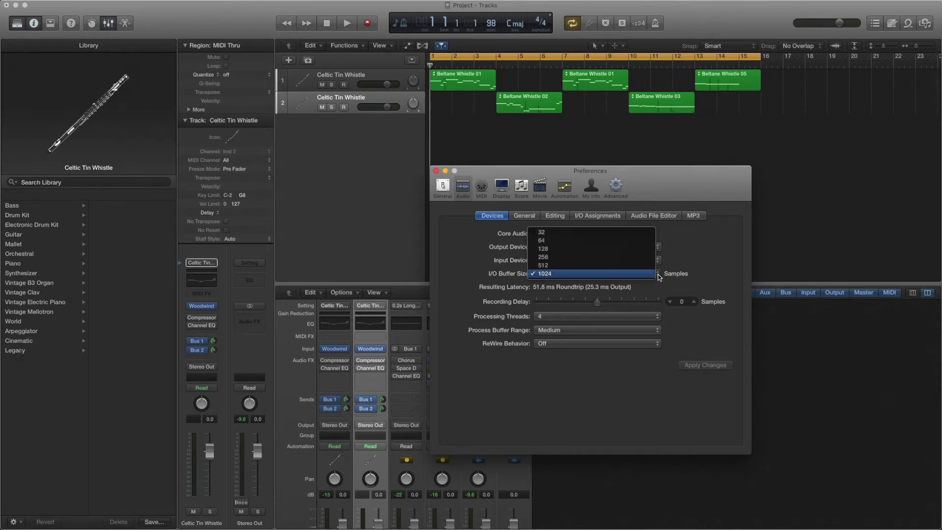
pyautogui.click(650, 275)
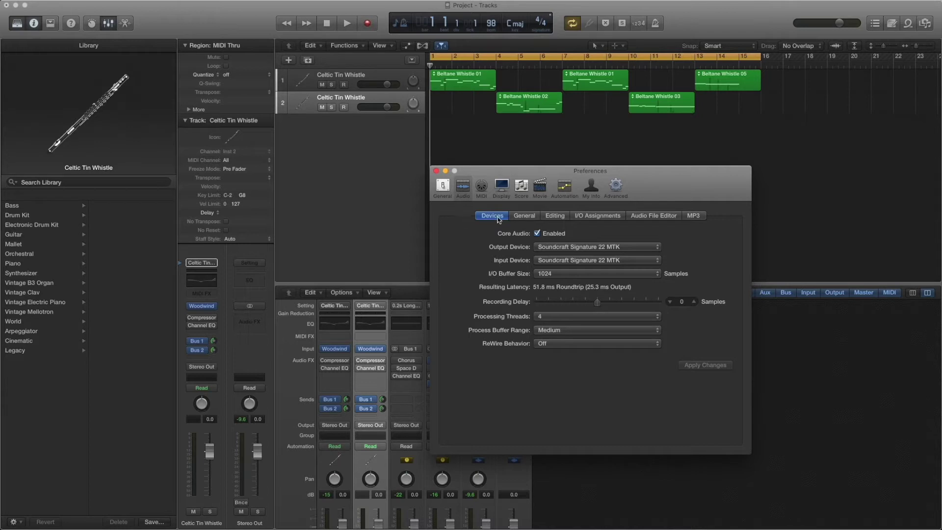
# In the audio I/O assignments, choose Output 21-22 as the stereo output and close the preferences
pyautogui.click(594, 216)
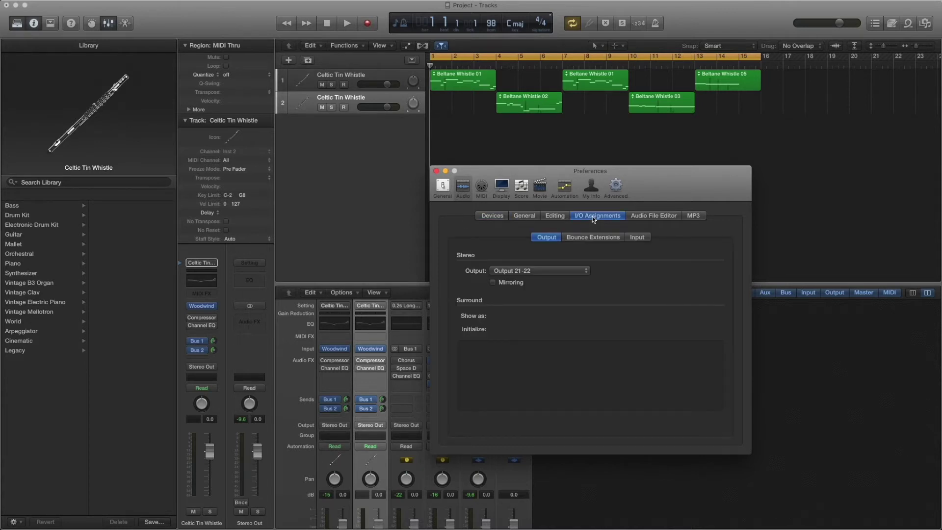
pyautogui.click(587, 271)
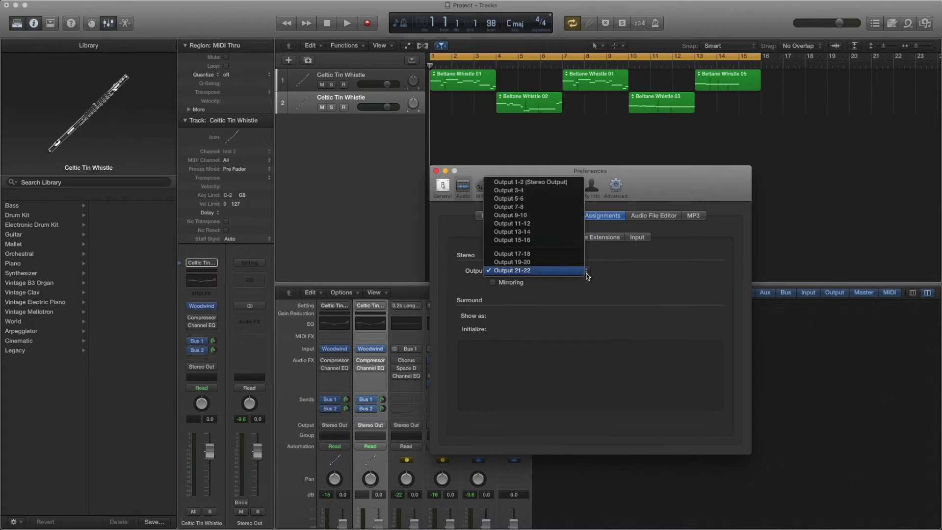
pyautogui.click(530, 271)
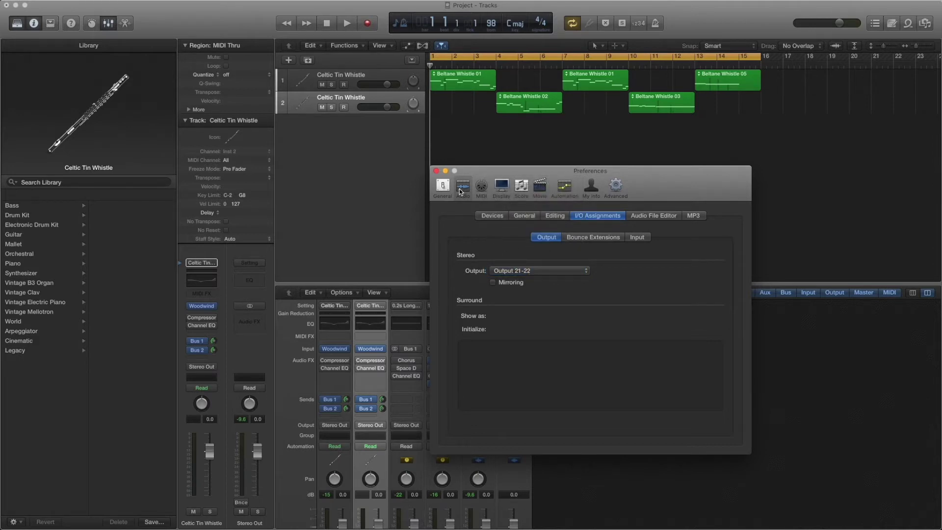
pyautogui.click(436, 172)
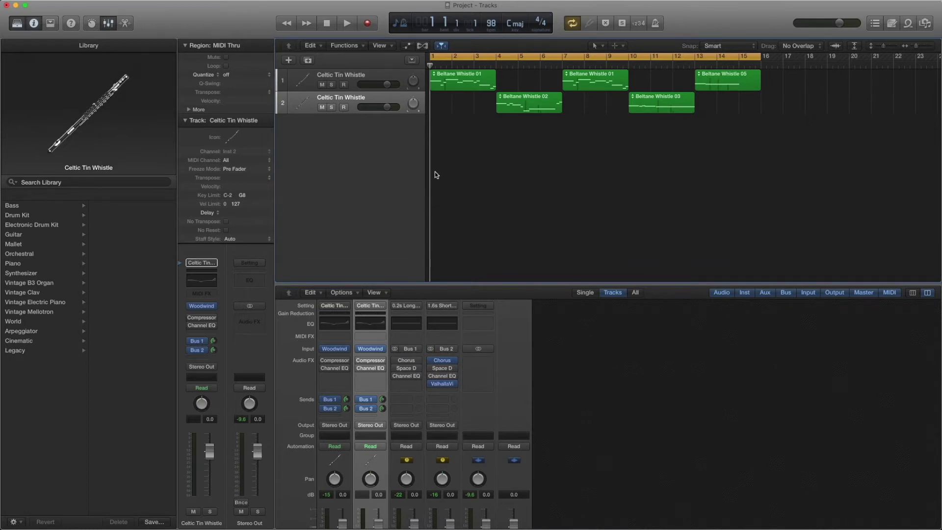
# Play the two whistle tracks from the start and stop in bar 5
pyautogui.press('space')
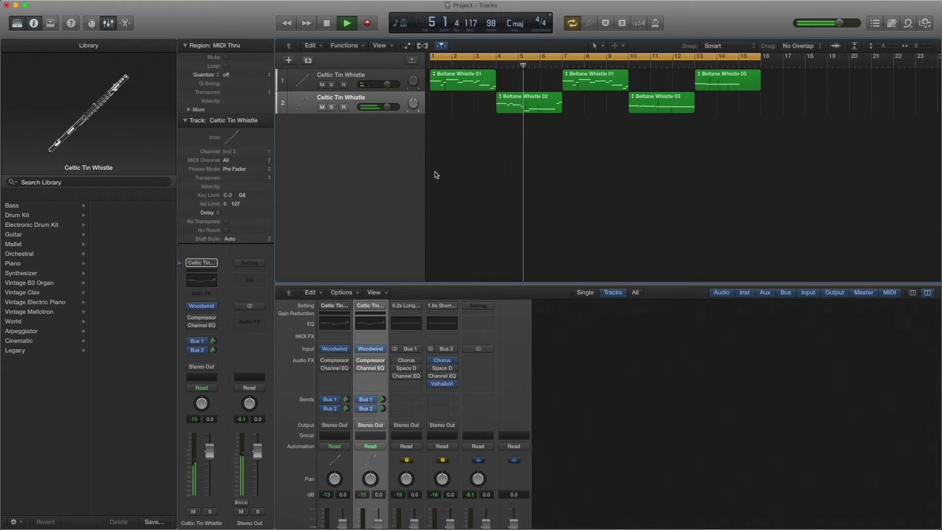
pyautogui.press('space')
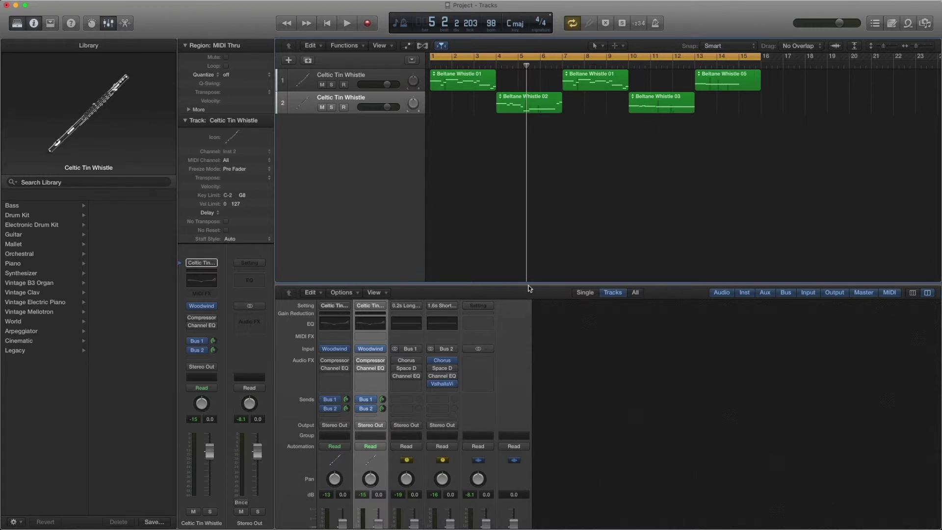
# Enlarge the mixer and route both Celtic Tin Whistle channels to Output 3-4
pyautogui.moveTo(527, 284); pyautogui.dragTo(526, 189)
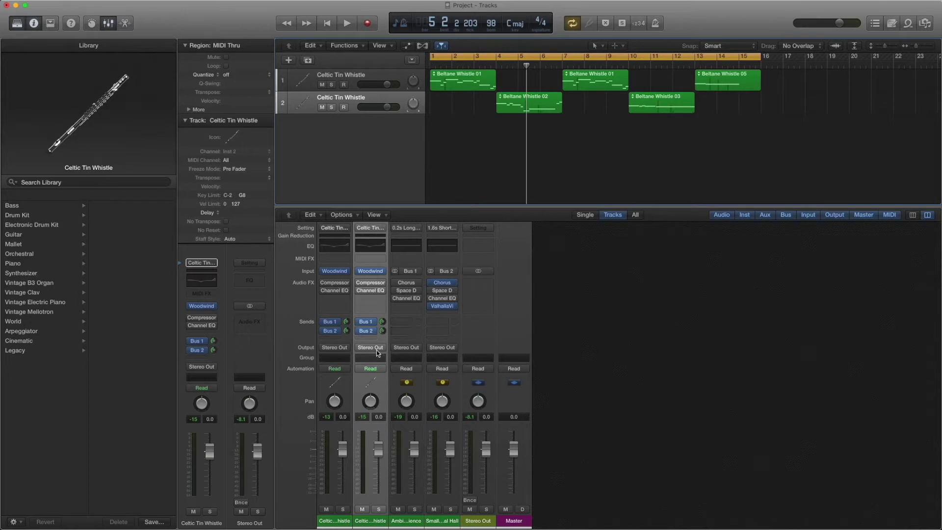
pyautogui.click(332, 347)
pyautogui.moveTo(339, 374)
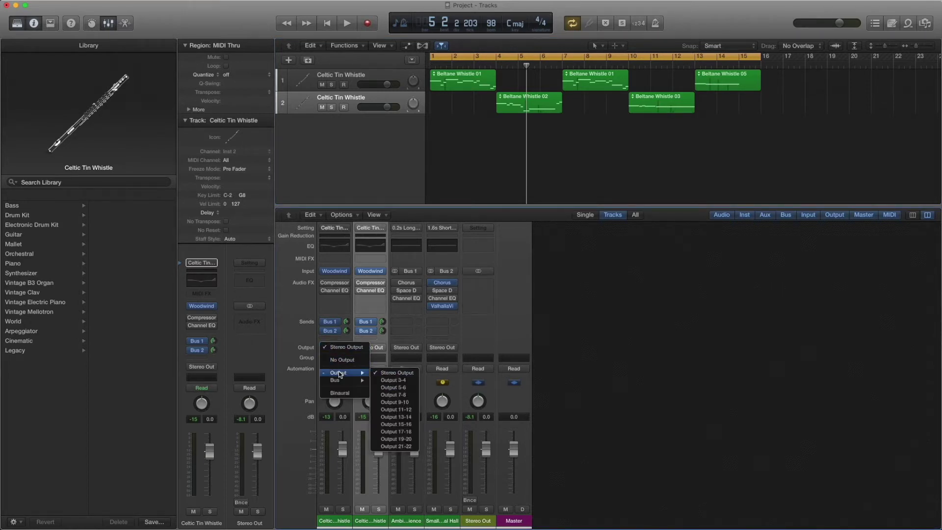
pyautogui.click(379, 381)
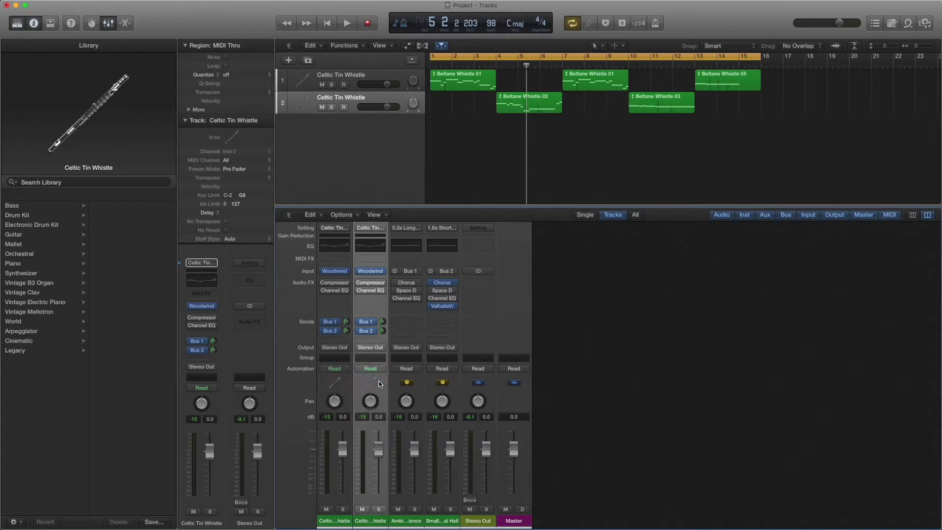
pyautogui.click(373, 349)
pyautogui.moveTo(380, 372)
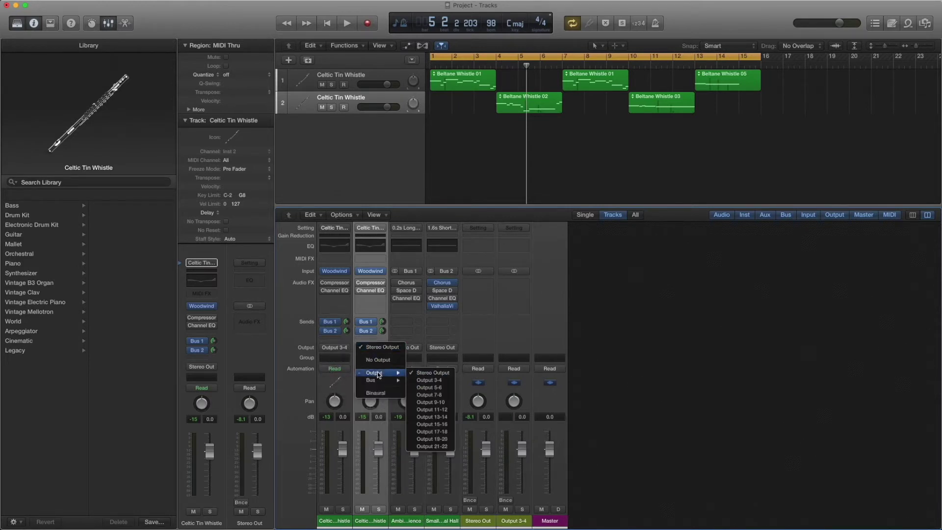
pyautogui.click(424, 381)
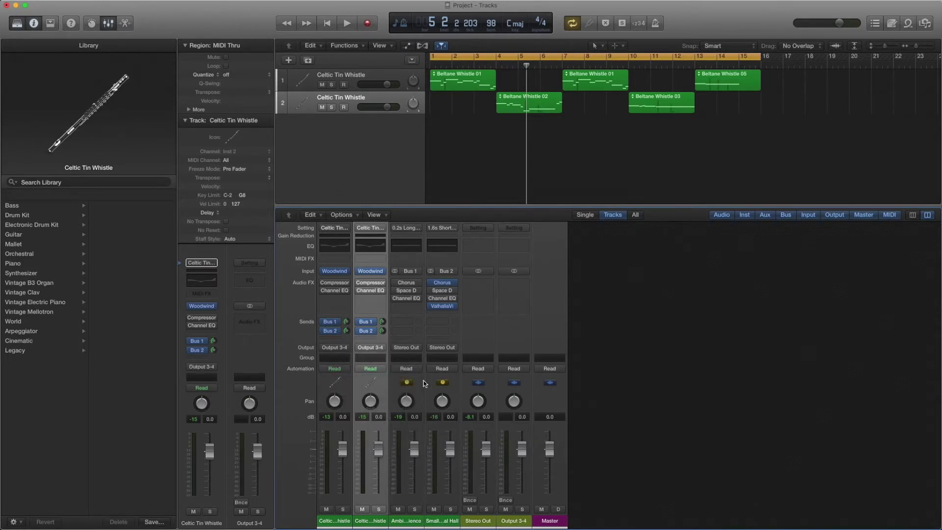
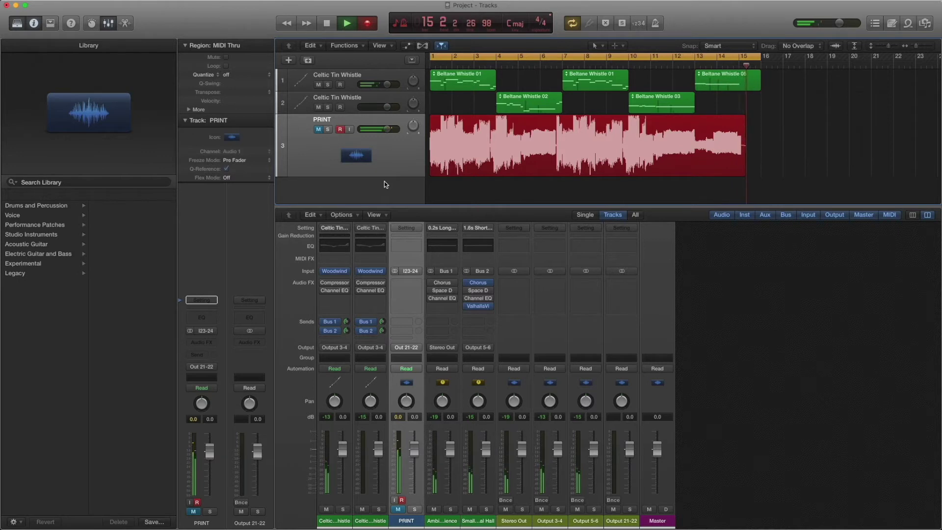
# Stop the current recording on the PRINT track, then record another full pass of the mix up to the end of bar 15
pyautogui.press('space')
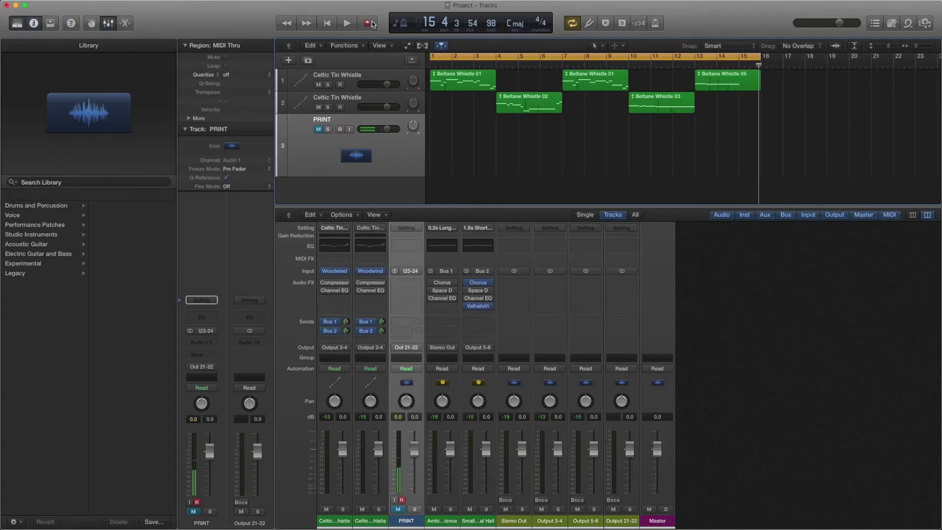
pyautogui.click(372, 24)
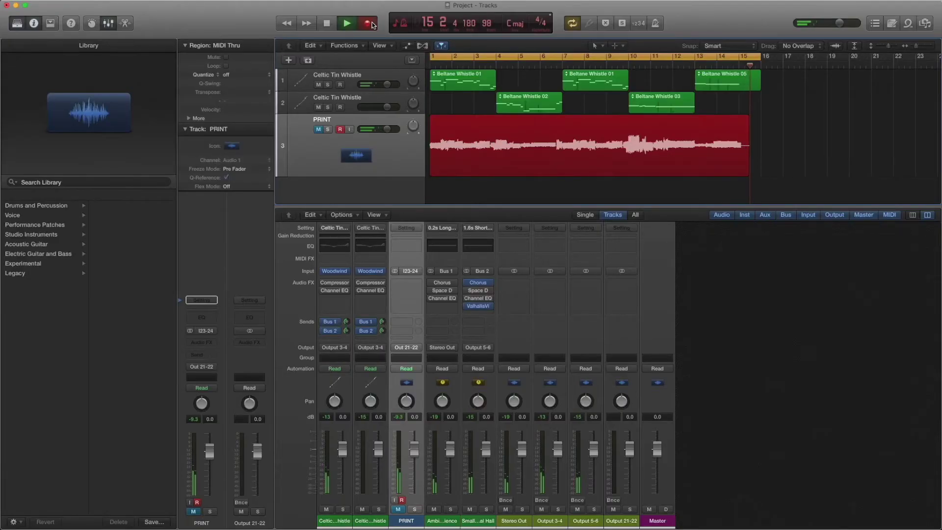
pyautogui.press('space')
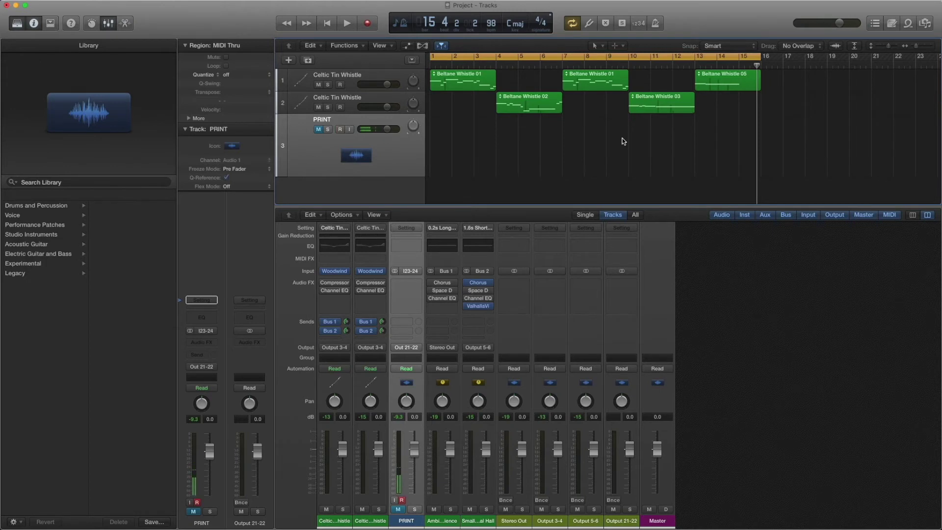
# Record the whistle mix onto the empty PRINT track from bar 1 to the end of bar 15
pyautogui.click(368, 24)
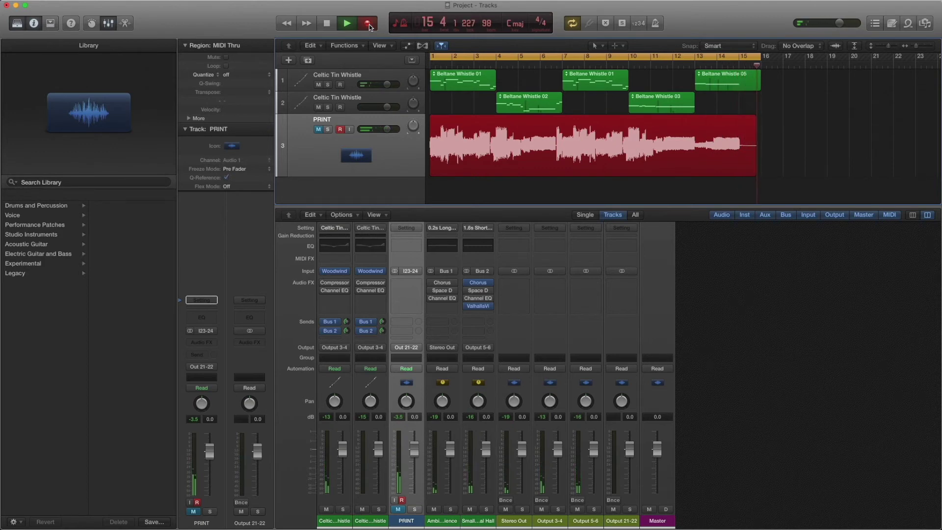
pyautogui.press('space')
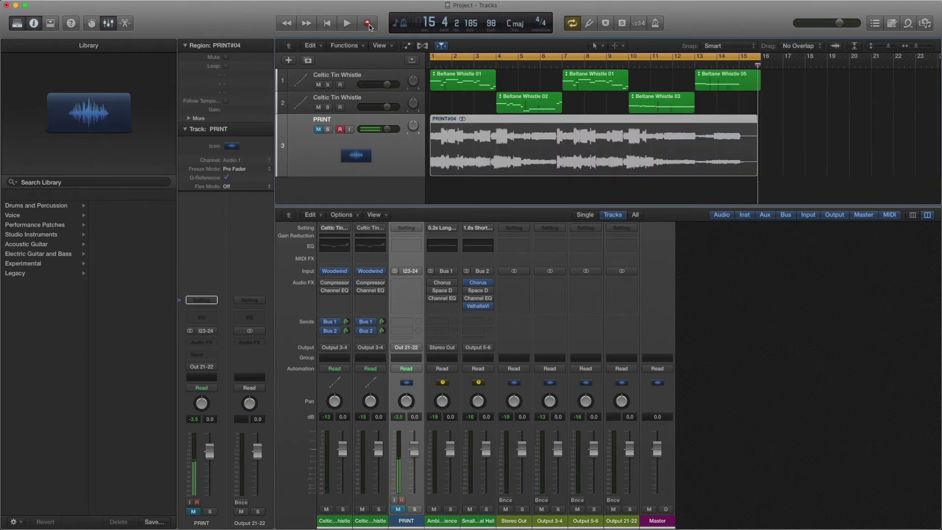
# Unmute and solo the PRINT track, play back its recording, and release the solo
pyautogui.click(319, 131)
pyautogui.click(327, 130)
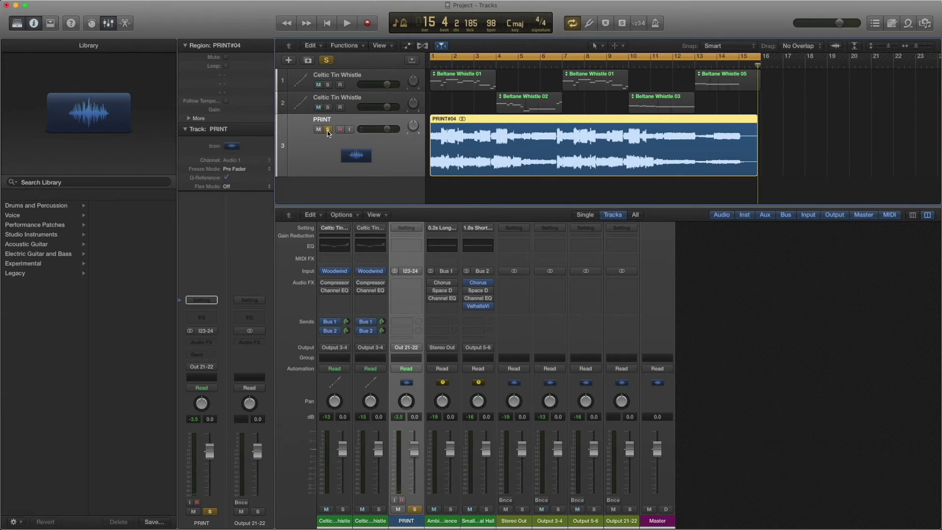
pyautogui.press('space')
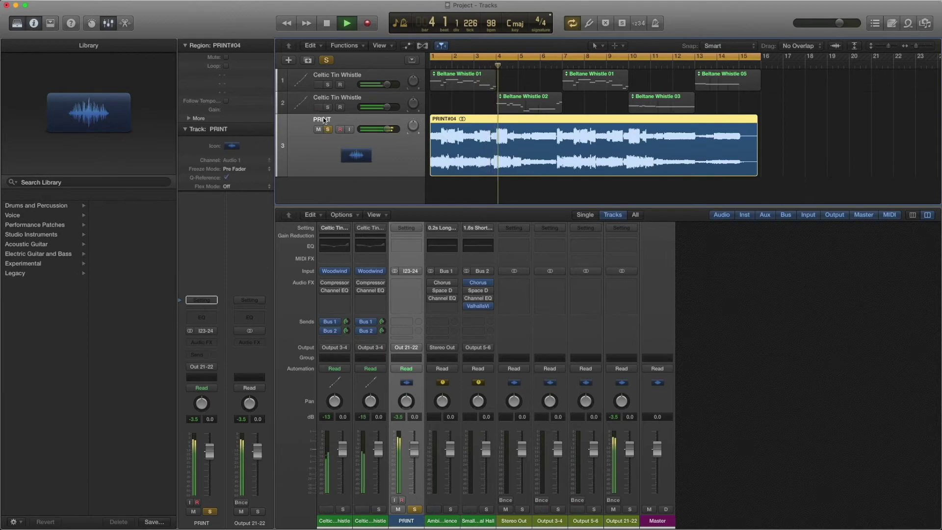
pyautogui.click(328, 129)
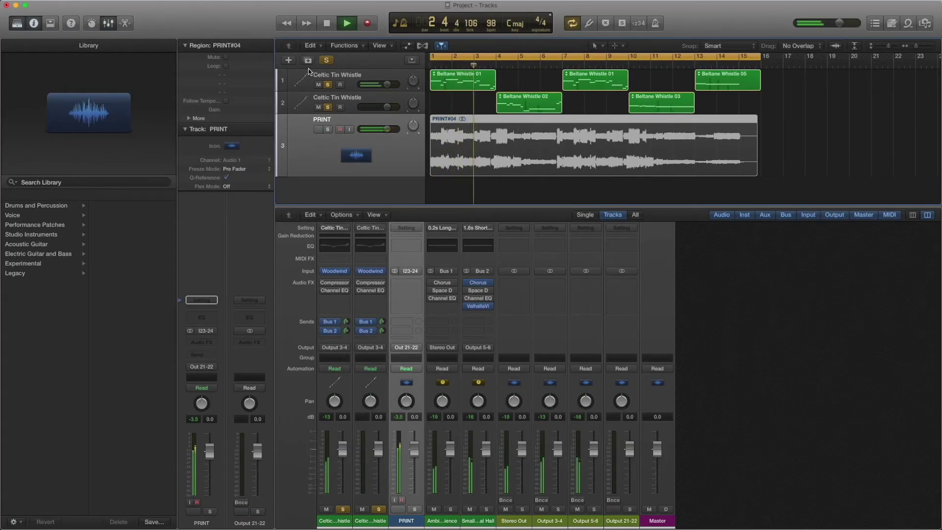
# Stop playback, clear all active solos, and solo only the PRINT track
pyautogui.press('space')
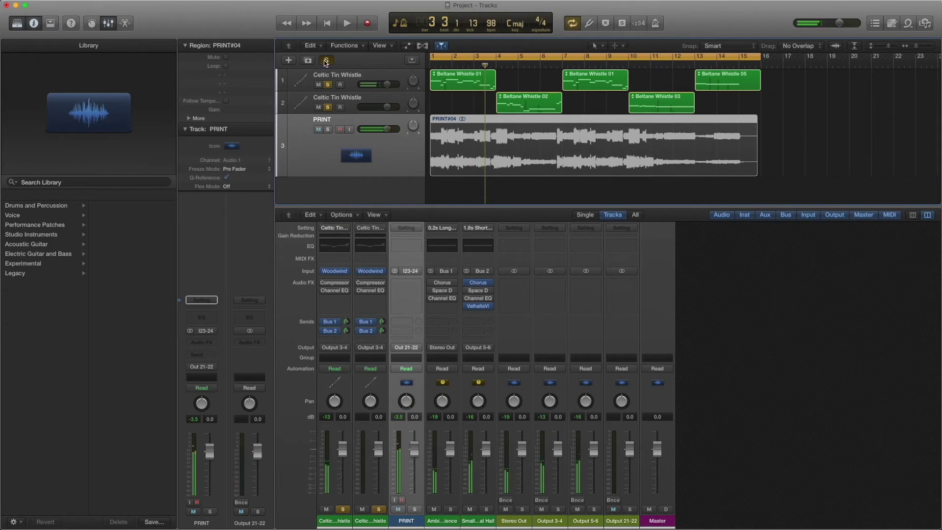
pyautogui.click(326, 60)
pyautogui.click(329, 129)
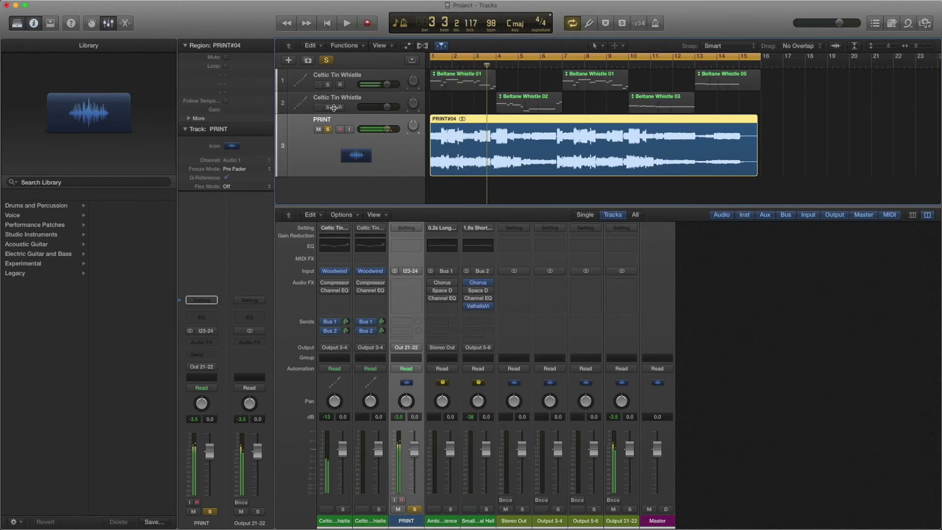
# Solo both Celtic Tin Whistle tracks in place of the PRINT track and play them from the start
pyautogui.keyDown('alt'); pyautogui.click(327, 84); pyautogui.keyUp('alt')
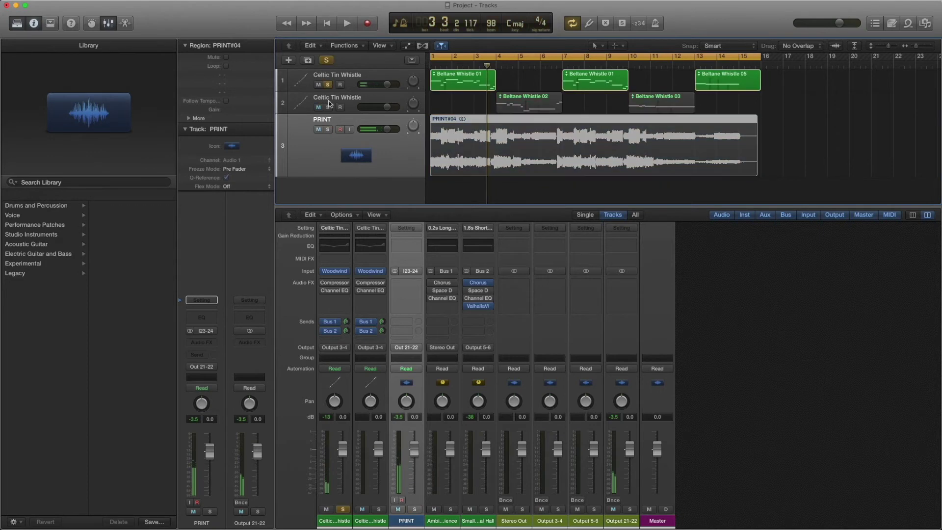
pyautogui.click(328, 107)
pyautogui.press('space')
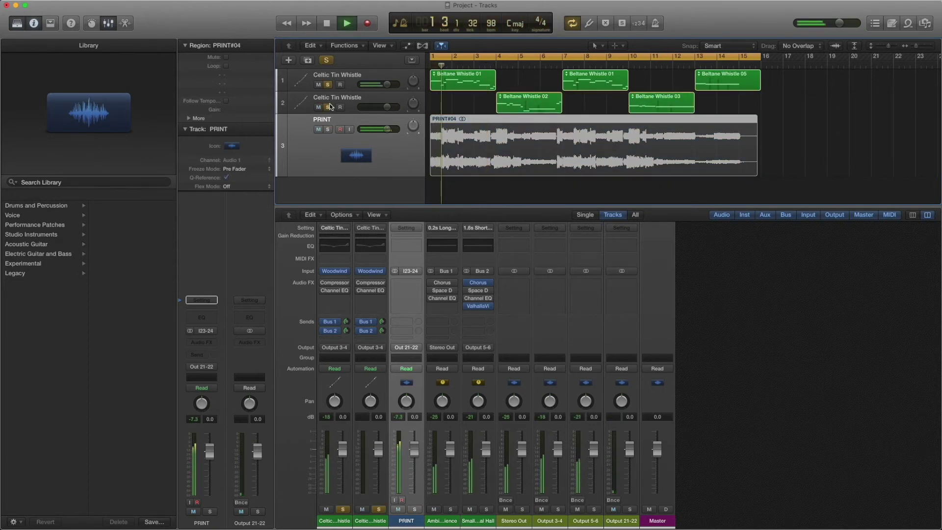